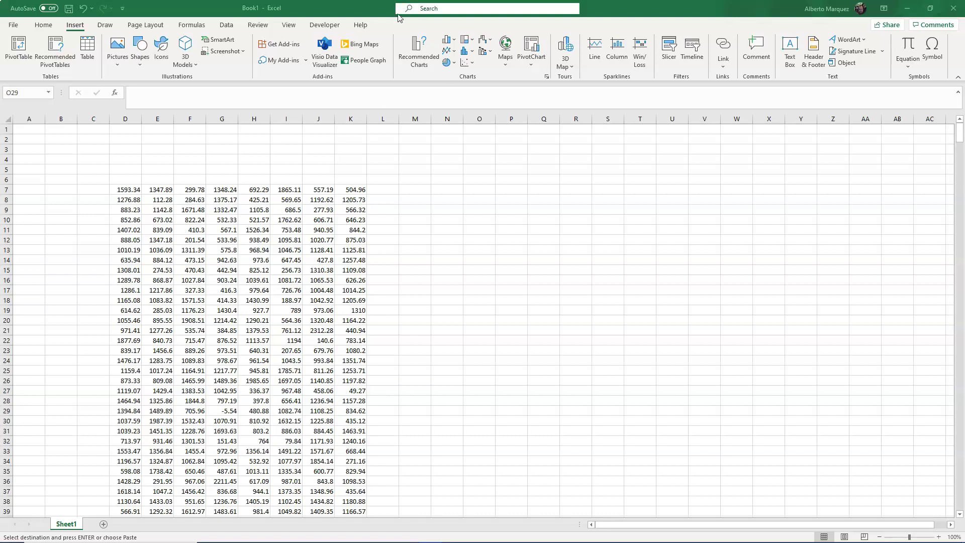
{"action": "left_click", "coordinate": [232, 29]}
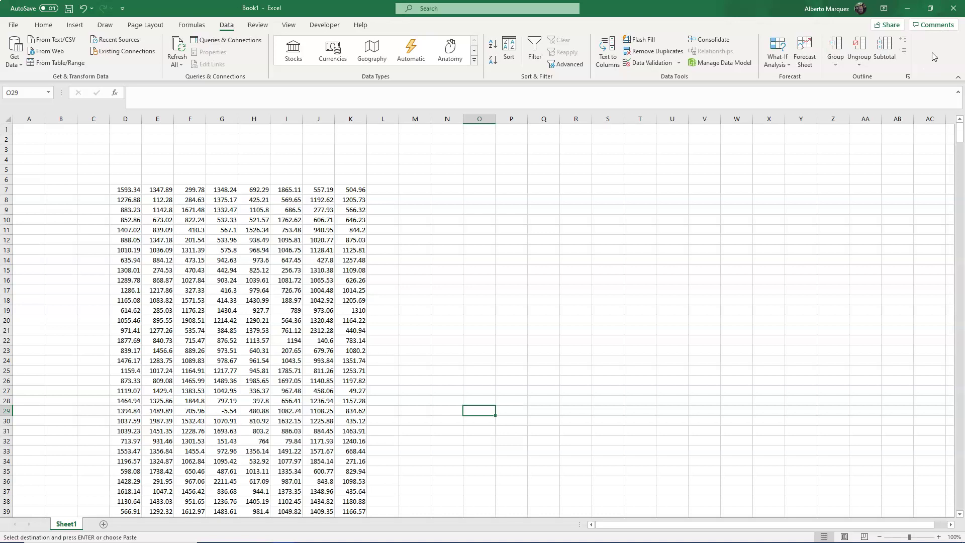
{"action": "left_click", "coordinate": [292, 28]}
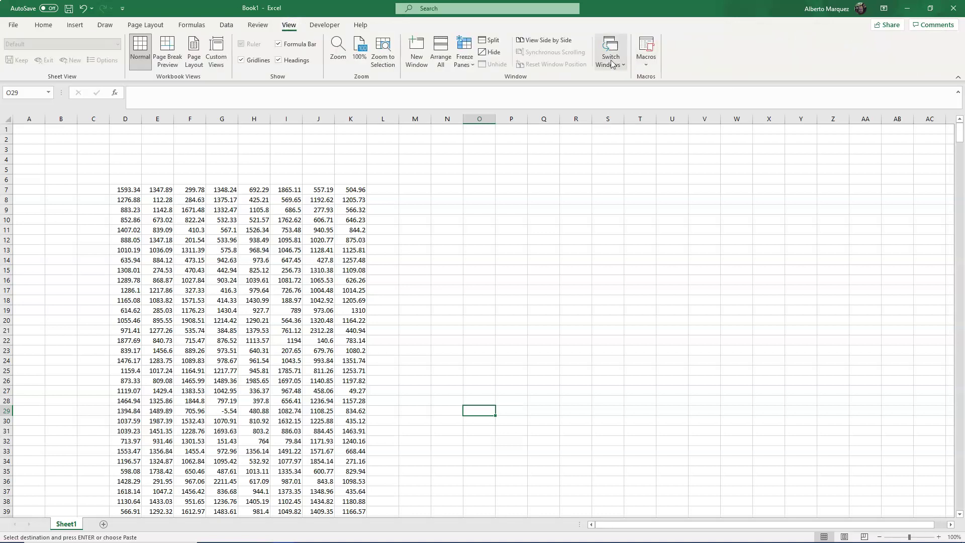
Step: Enable the Analysis ToolPak, Analysis ToolPak - VBA and Solver Add-in among the Excel add-ins
{"action": "left_click", "coordinate": [13, 29]}
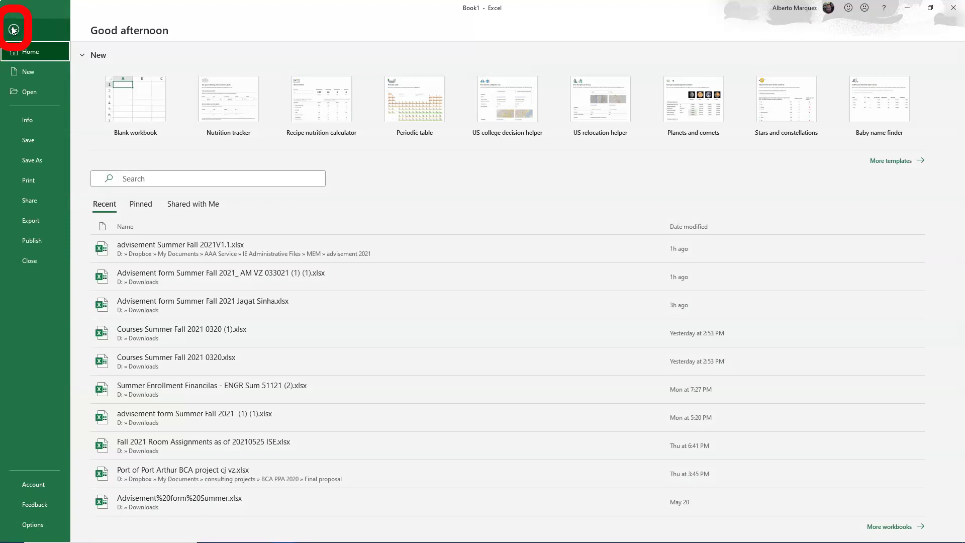
{"action": "left_click", "coordinate": [33, 529]}
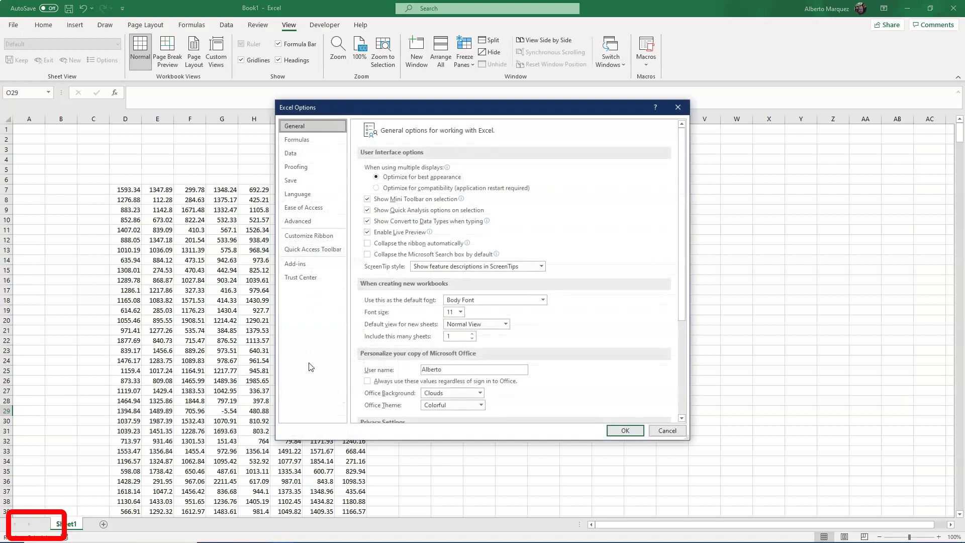
{"action": "left_click", "coordinate": [309, 268]}
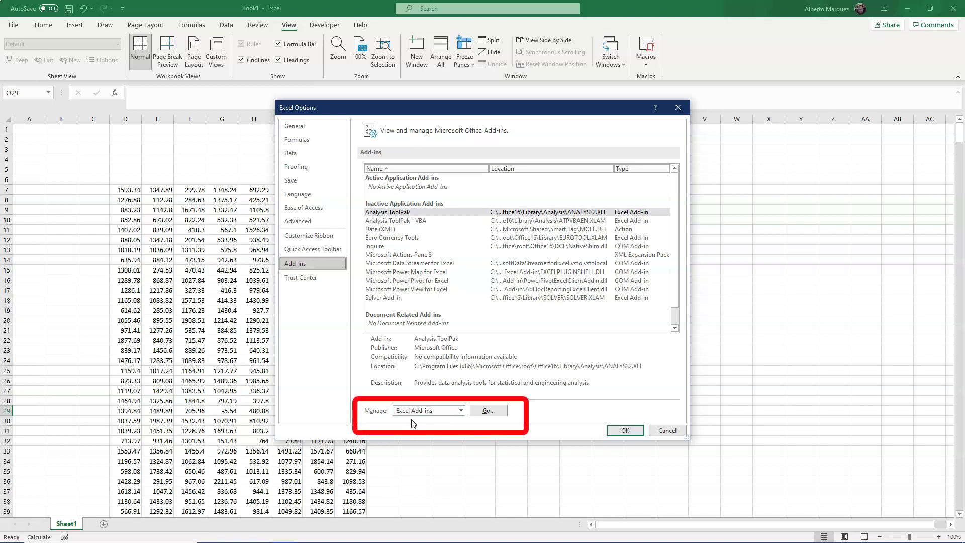
{"action": "left_click", "coordinate": [488, 411]}
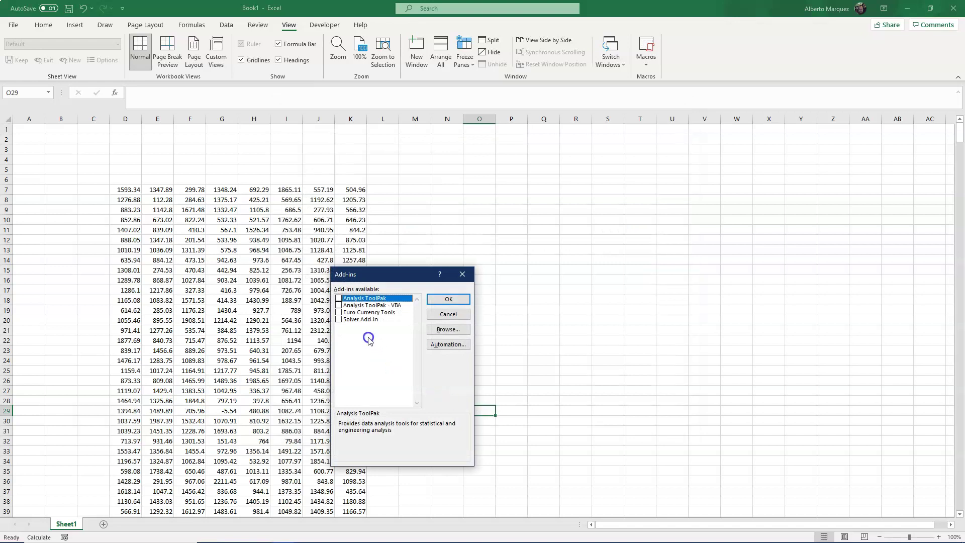
{"action": "left_click", "coordinate": [338, 319]}
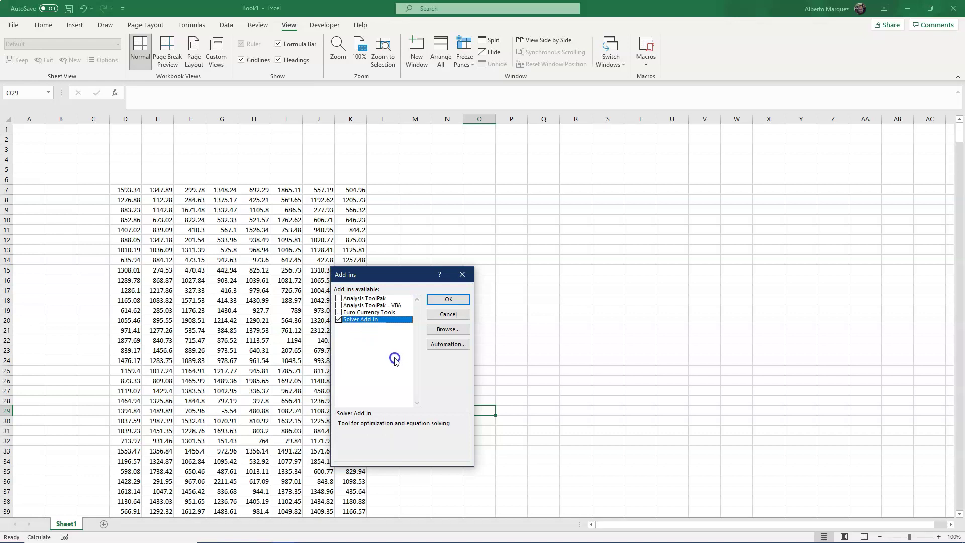
{"action": "left_click", "coordinate": [340, 306]}
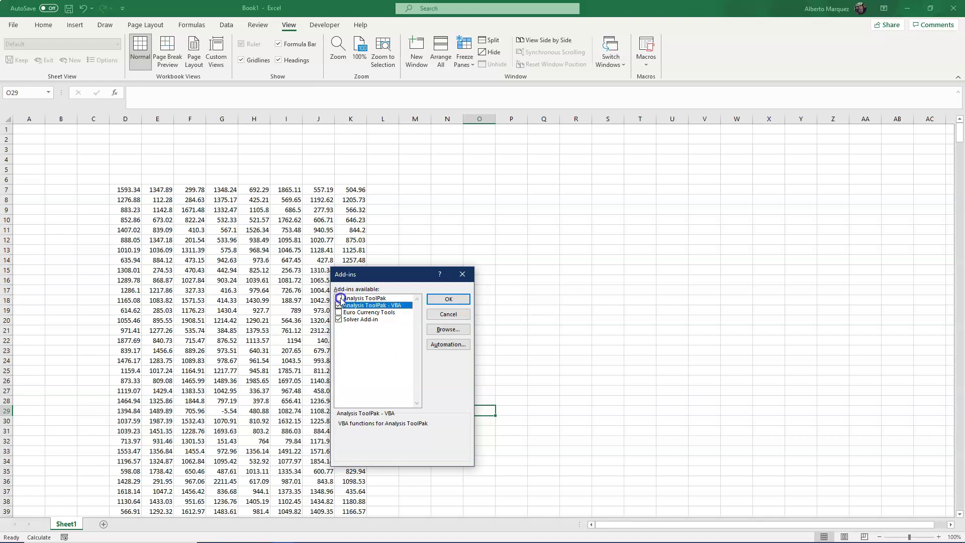
{"action": "left_click", "coordinate": [340, 299]}
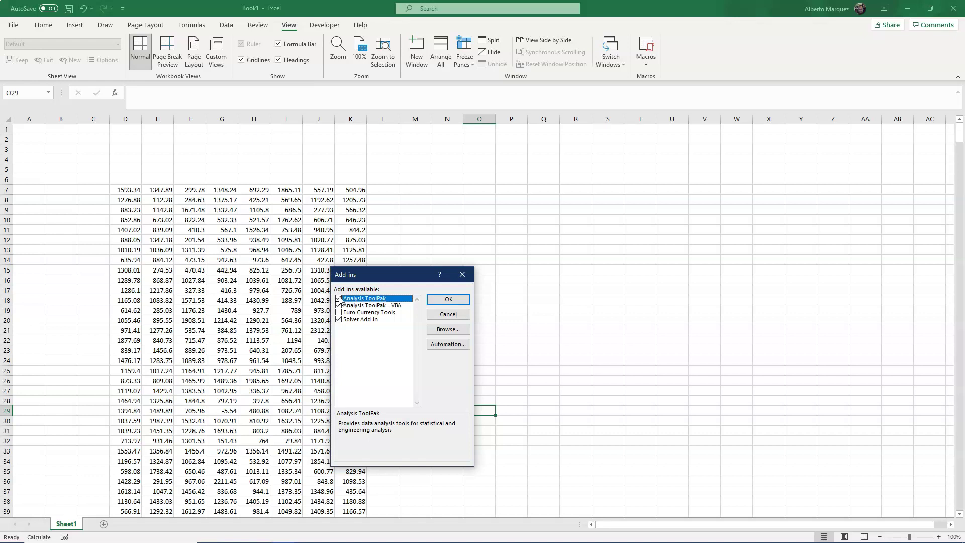
{"action": "left_click", "coordinate": [443, 299]}
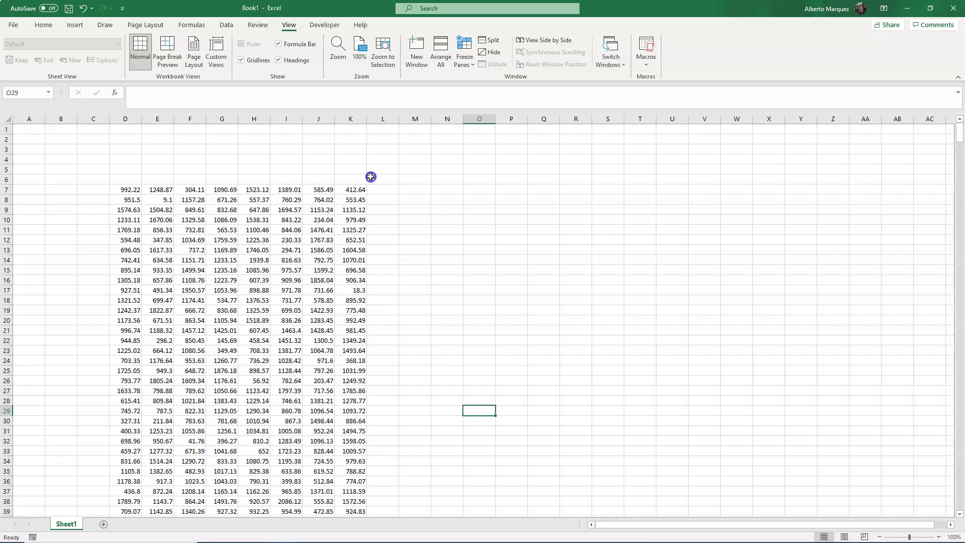
Step: Start the Descriptive Statistics tool from the Data Analysis tools
{"action": "left_click", "coordinate": [226, 28]}
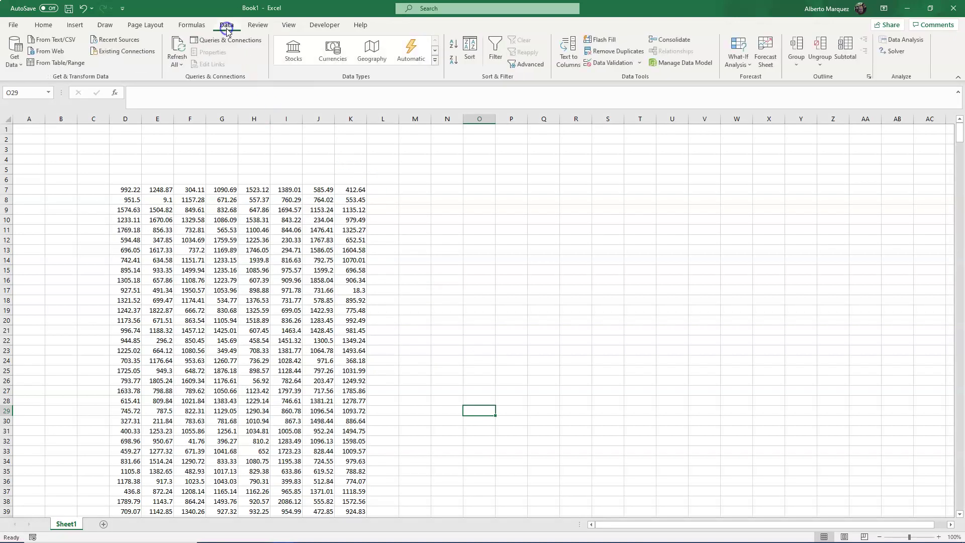
{"action": "left_click", "coordinate": [899, 40]}
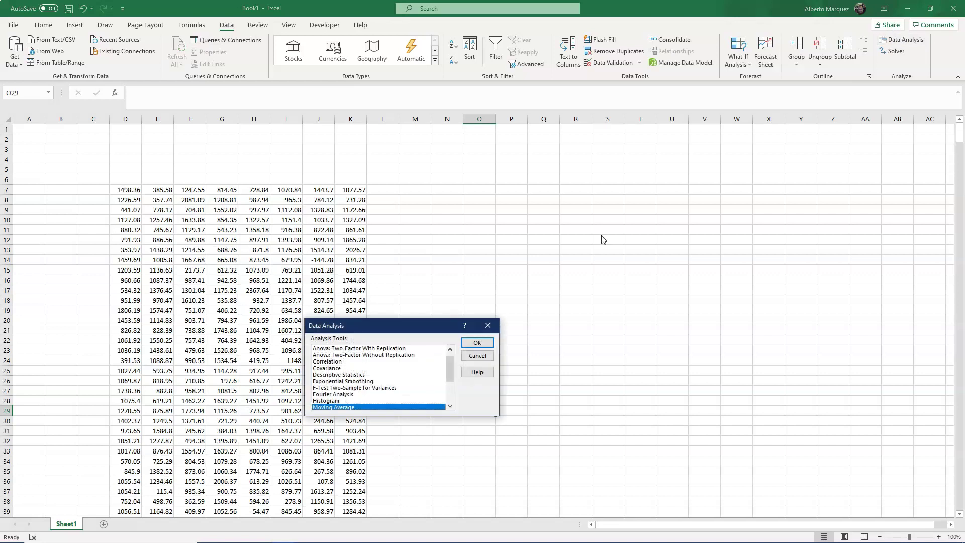
{"action": "left_click_drag", "start_coordinate": [410, 328], "coordinate": [527, 208]}
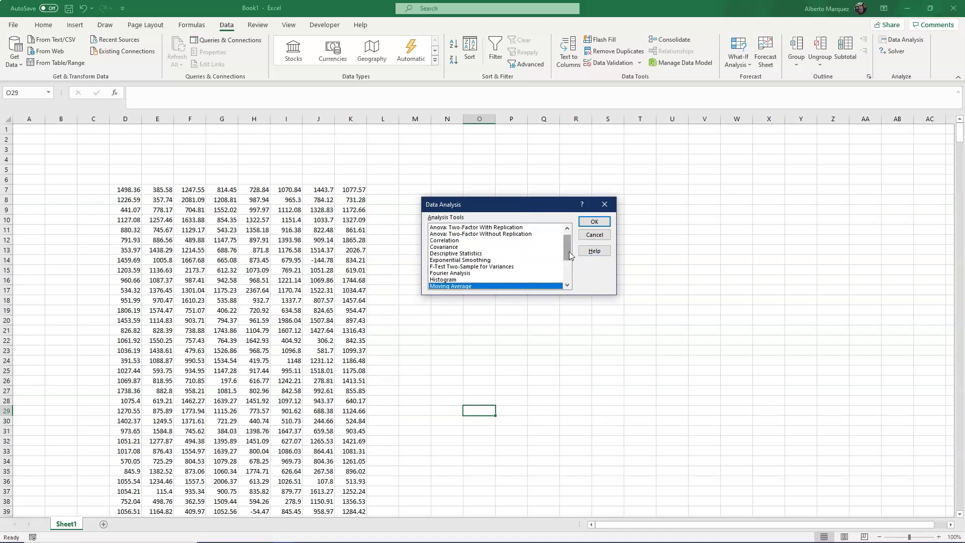
{"action": "mouse_move", "coordinate": [569, 254]}
{"action": "left_mouse_down"}
{"action": "mouse_move", "coordinate": [569, 269]}
{"action": "mouse_move", "coordinate": [569, 253]}
{"action": "left_mouse_up"}
{"action": "left_click_drag", "start_coordinate": [568, 251], "coordinate": [568, 248]}
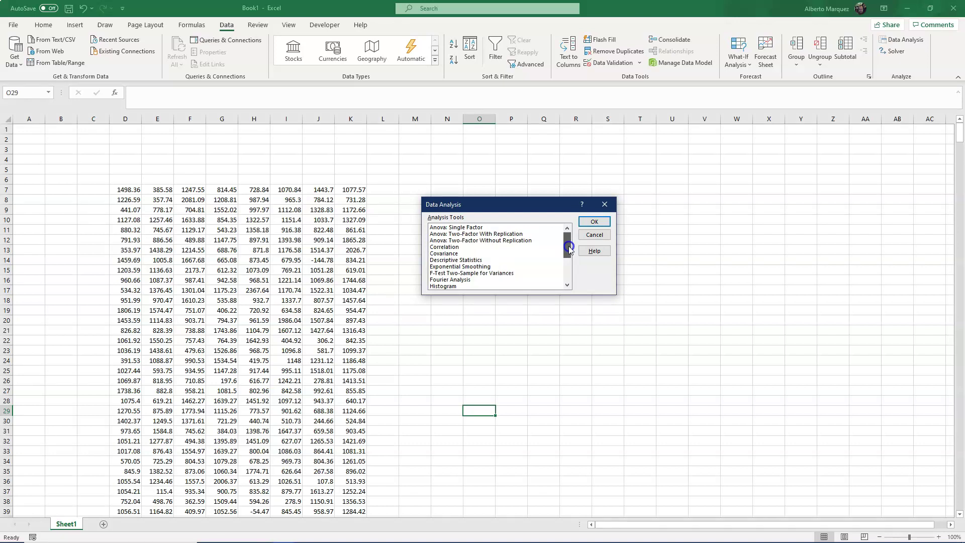
{"action": "left_click_drag", "start_coordinate": [569, 246], "coordinate": [568, 254]}
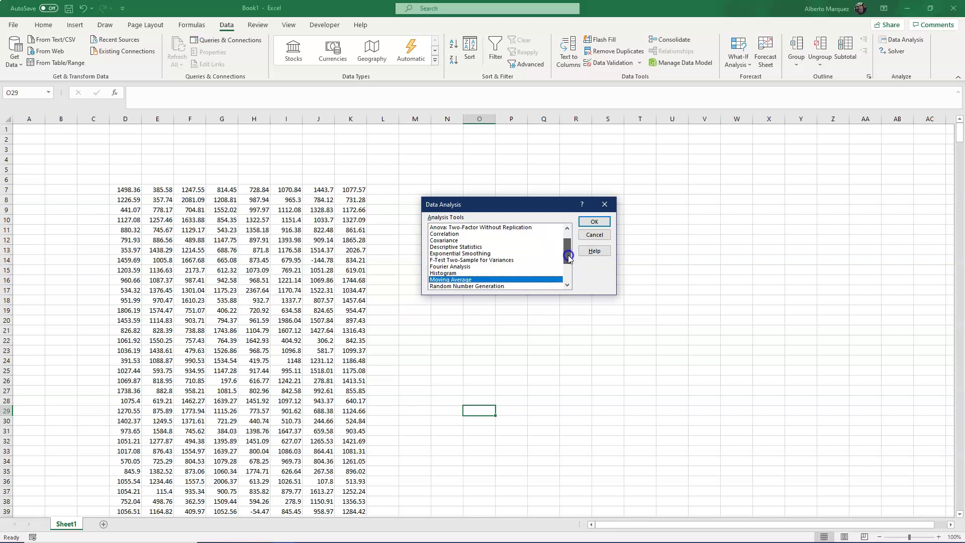
{"action": "mouse_move", "coordinate": [568, 255]}
{"action": "left_mouse_down"}
{"action": "mouse_move", "coordinate": [567, 280]}
{"action": "mouse_move", "coordinate": [570, 256]}
{"action": "left_mouse_up"}
{"action": "left_click", "coordinate": [447, 247]}
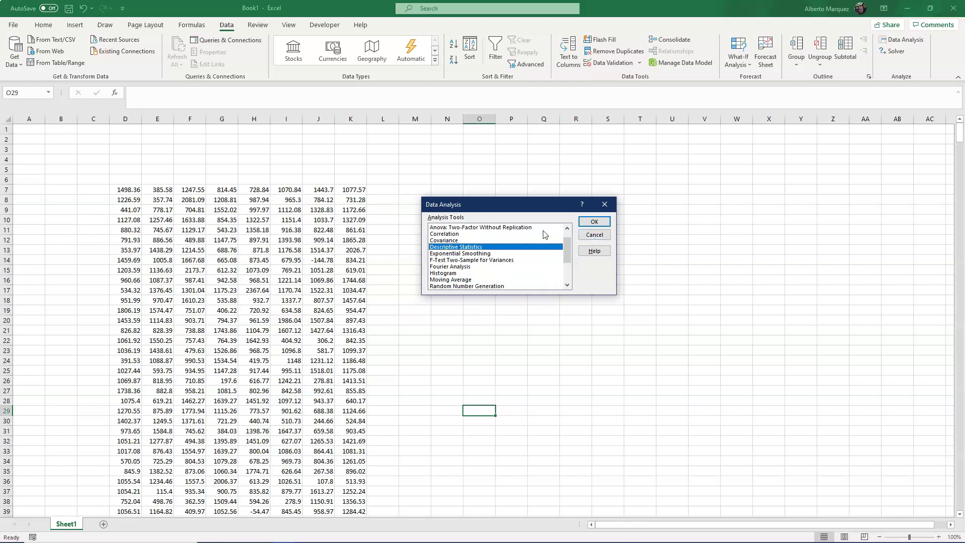
{"action": "left_click", "coordinate": [592, 223]}
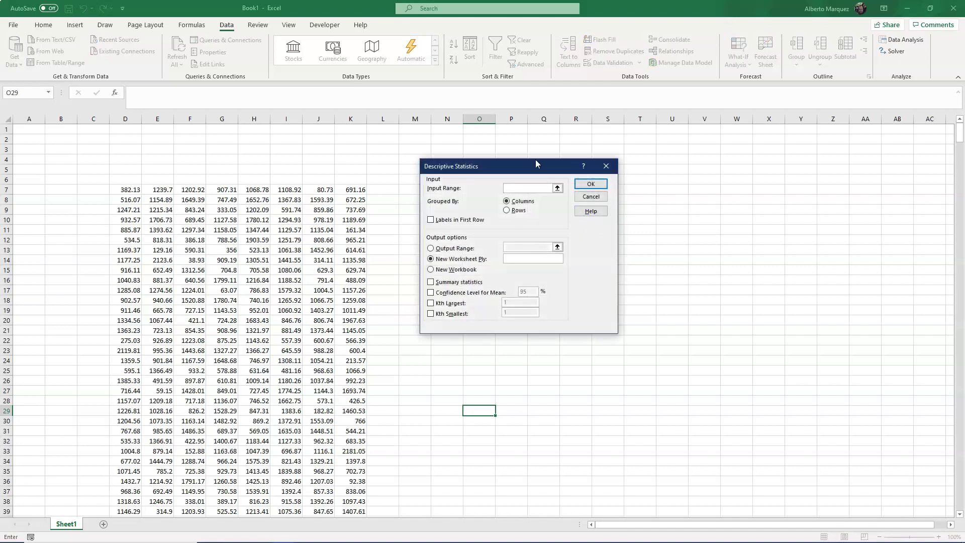
Step: Set the input range for the descriptive statistics to the whole data block, D7:K766
{"action": "left_click_drag", "start_coordinate": [535, 168], "coordinate": [655, 167]}
{"action": "left_click", "coordinate": [134, 190]}
{"action": "left_click_drag", "start_coordinate": [134, 190], "coordinate": [361, 480]}
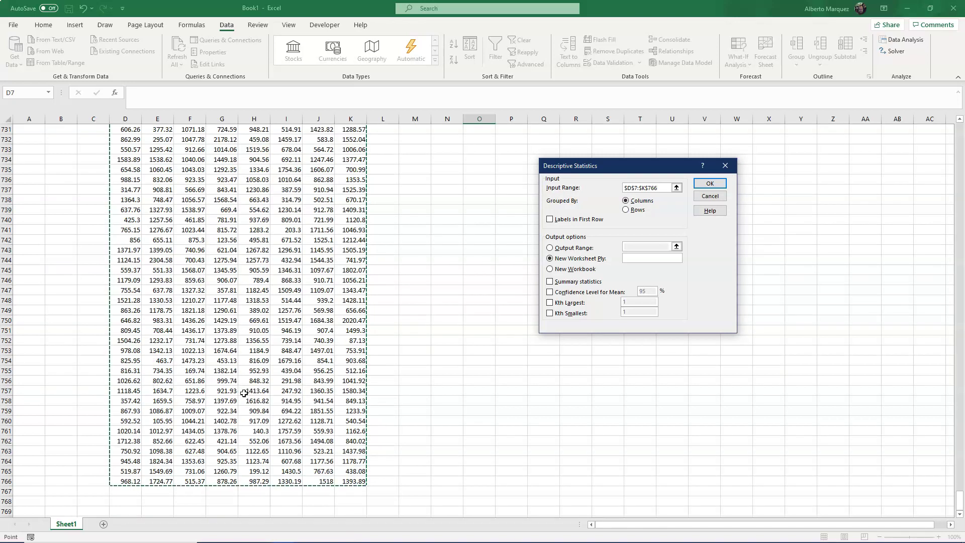
{"action": "scroll", "coordinate": [330, 376], "scroll_direction": "up", "scroll_amount": 17}
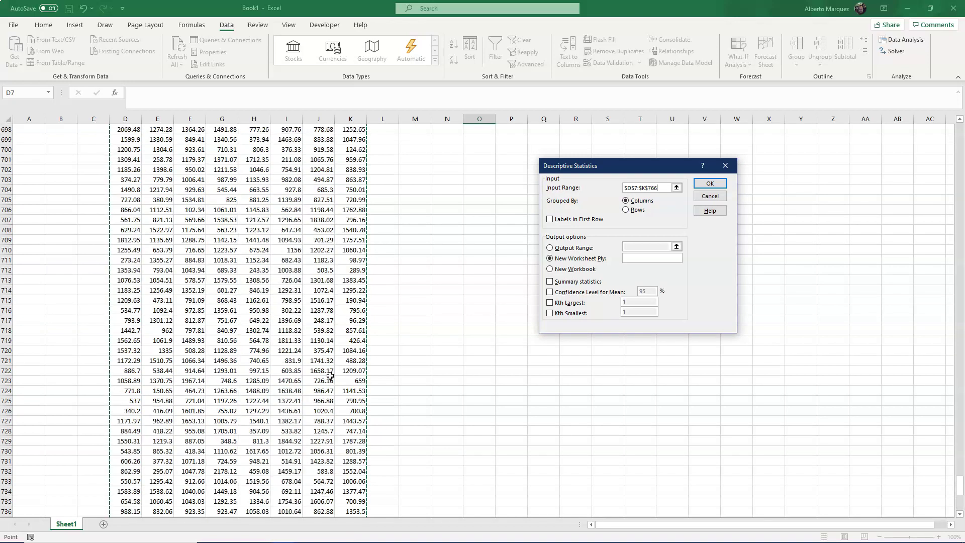
{"action": "scroll", "coordinate": [393, 351], "scroll_direction": "up", "scroll_amount": 20}
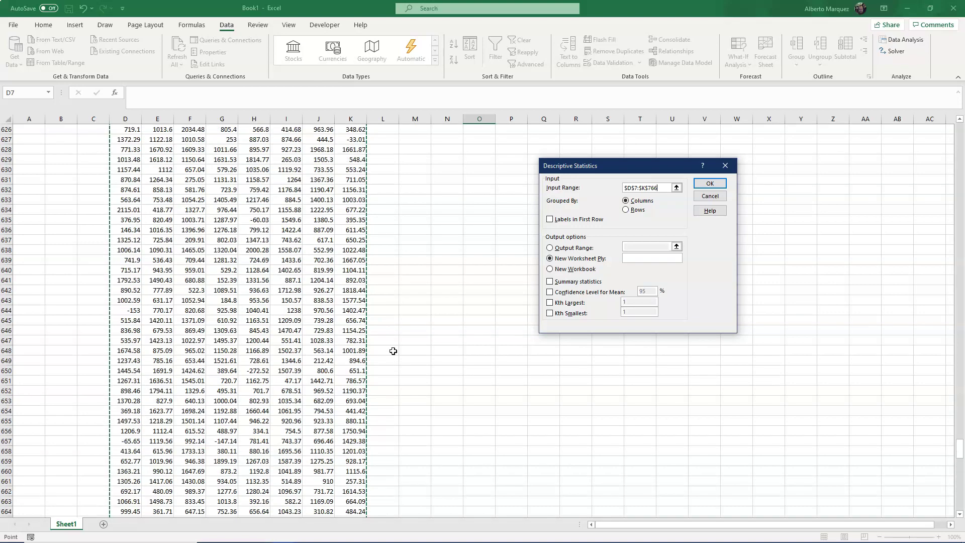
{"action": "scroll", "coordinate": [393, 351], "scroll_direction": "up", "scroll_amount": 6}
{"action": "left_click_drag", "start_coordinate": [960, 397], "coordinate": [960, 114]}
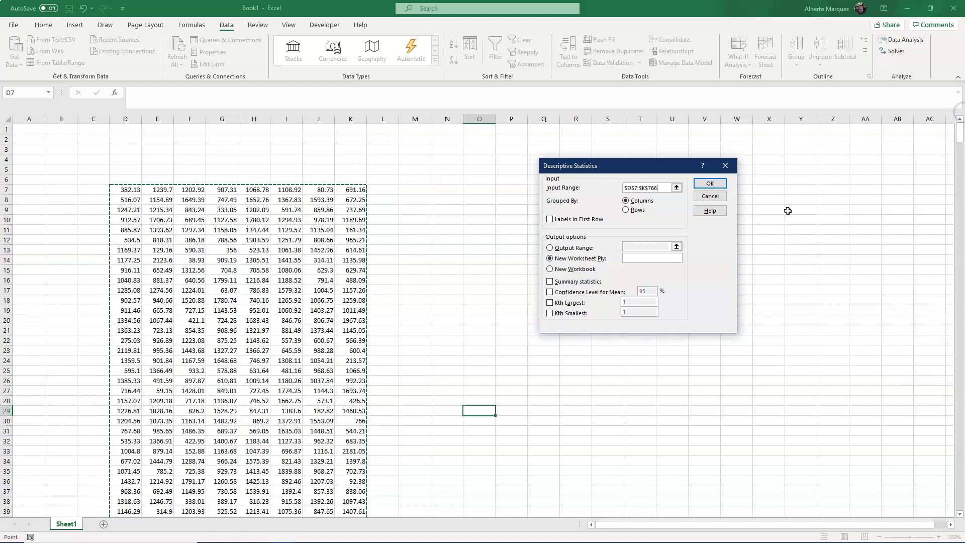
Step: Include summary statistics and a 95% confidence level for the mean, and set the output range to cell P7
{"action": "left_click", "coordinate": [550, 282]}
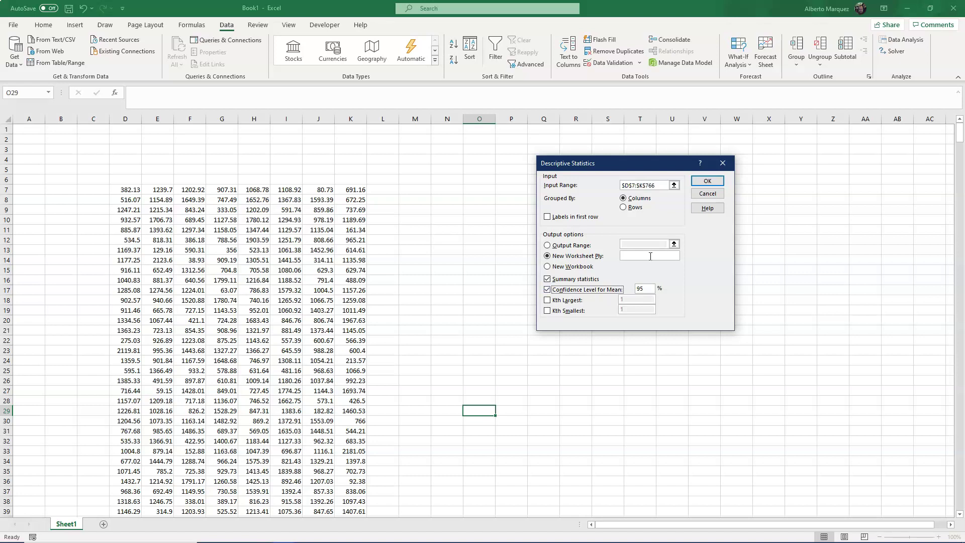
{"action": "left_click", "coordinate": [547, 246]}
{"action": "left_click_drag", "start_coordinate": [661, 164], "coordinate": [235, 149]}
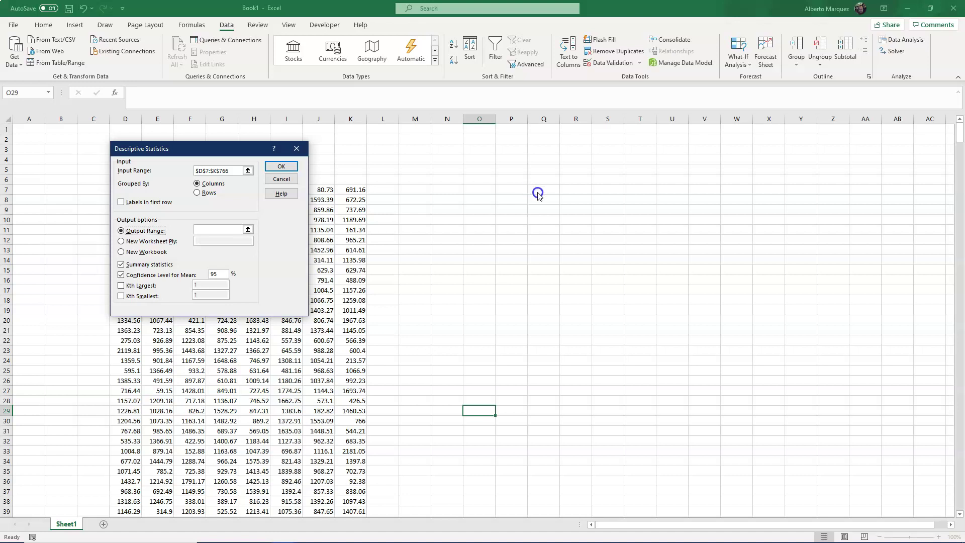
{"action": "left_click", "coordinate": [242, 226]}
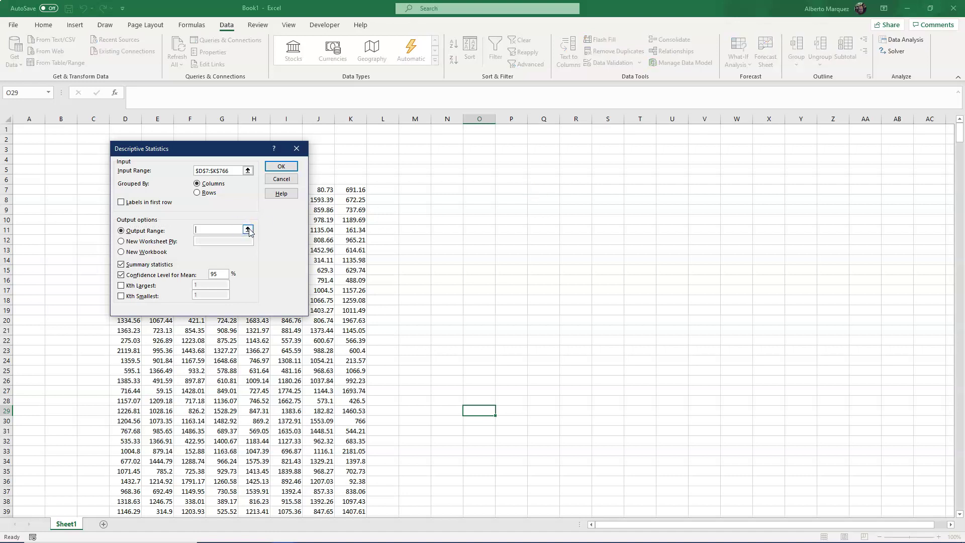
{"action": "left_click", "coordinate": [248, 229]}
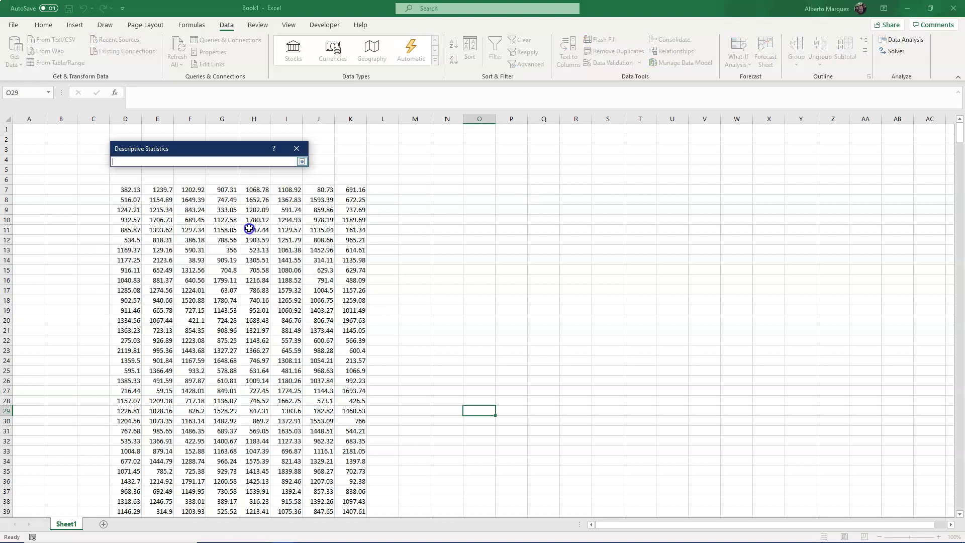
{"action": "left_click", "coordinate": [515, 187]}
{"action": "left_click", "coordinate": [301, 161]}
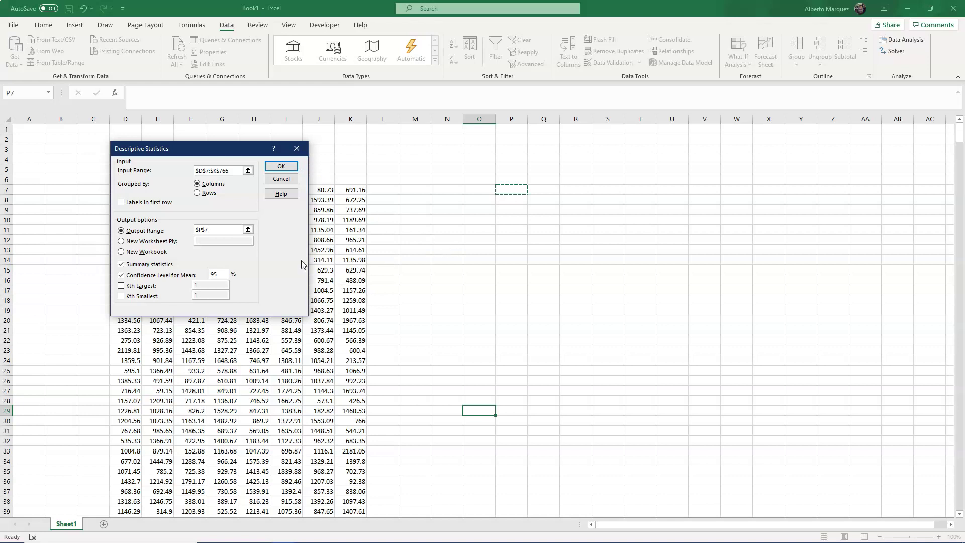
Step: Generate the descriptive statistics and fit the widths of the output columns P through AE to their contents
{"action": "left_click", "coordinate": [291, 166]}
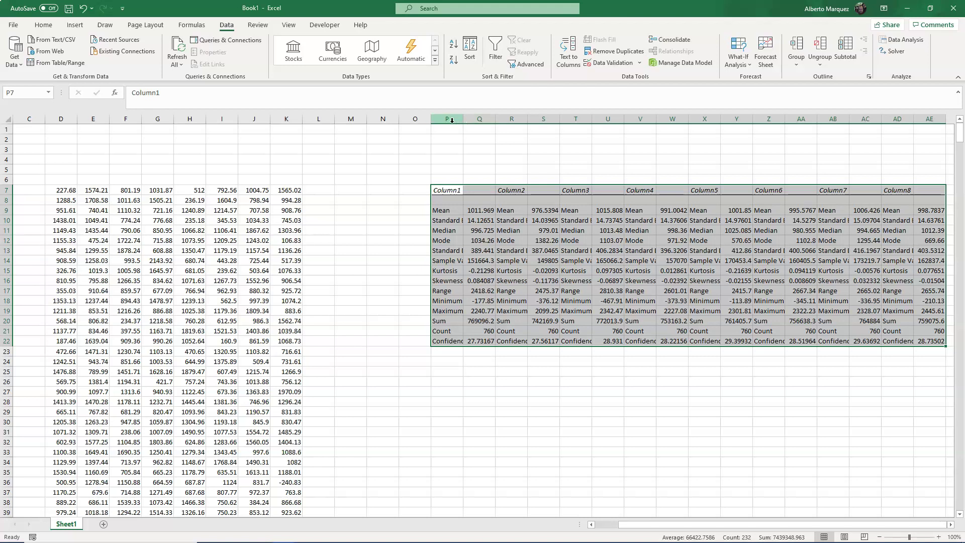
{"action": "left_click_drag", "start_coordinate": [450, 120], "coordinate": [946, 108]}
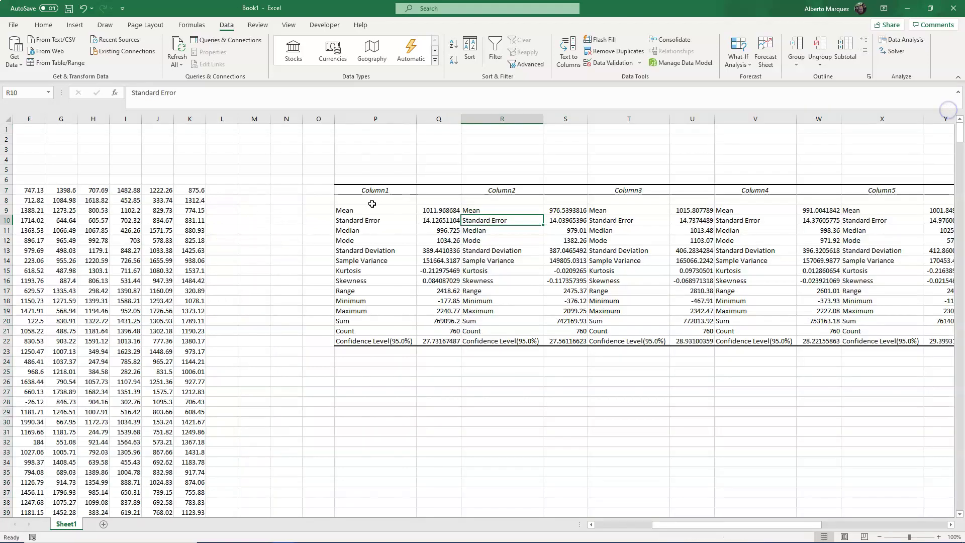
Step: Examine the Column1 statistics from the mean down to the confidence level, including the sum
{"action": "left_click", "coordinate": [368, 211]}
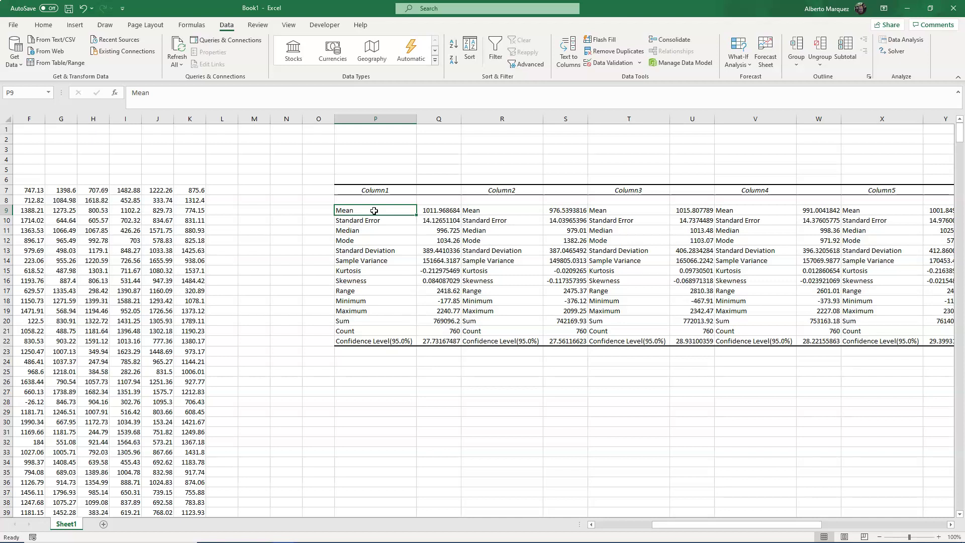
{"action": "left_click", "coordinate": [434, 213]}
{"action": "left_click_drag", "start_coordinate": [433, 230], "coordinate": [432, 340]}
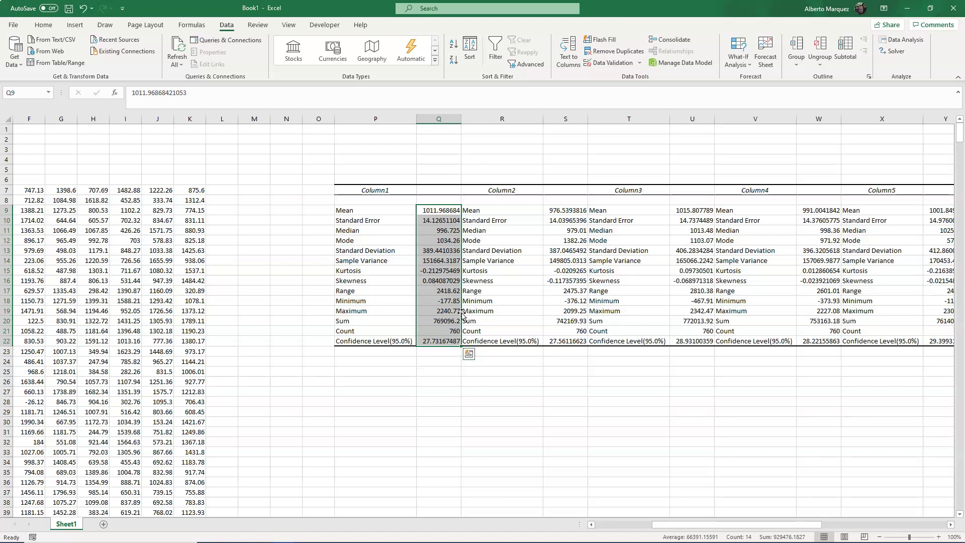
{"action": "left_click", "coordinate": [444, 320]}
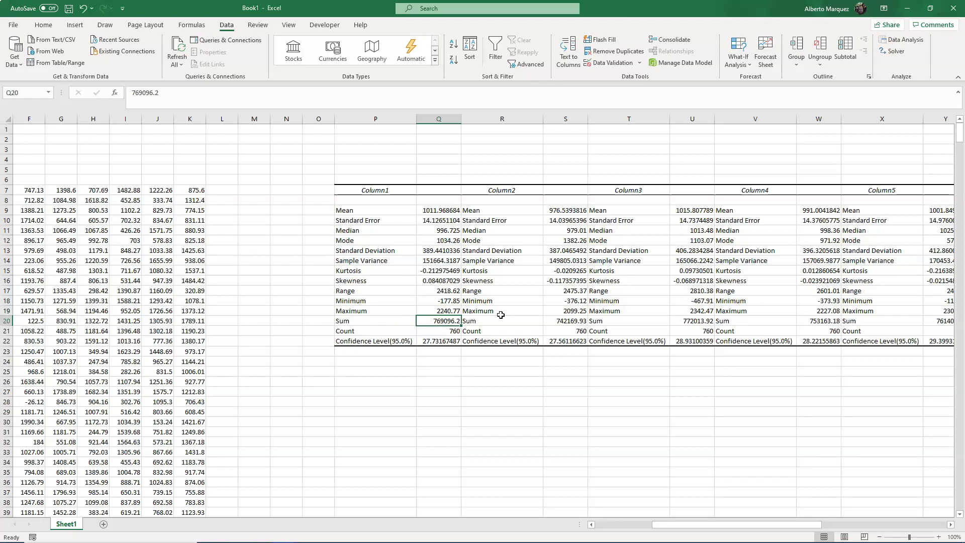
{"action": "left_click", "coordinate": [456, 341]}
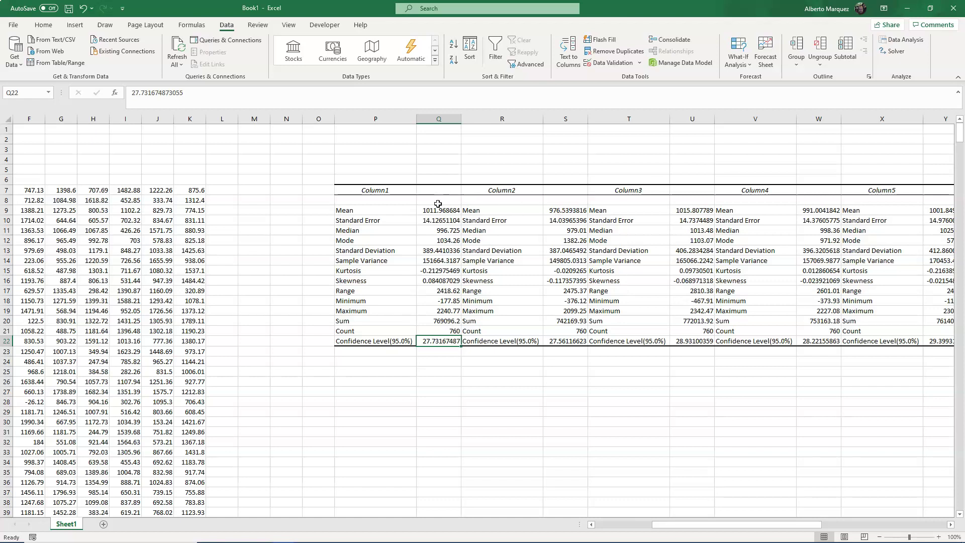
Step: Format the Column1 statistics values in Q9:Q22 with the Comma style, showing two decimal places
{"action": "left_click_drag", "start_coordinate": [448, 210], "coordinate": [444, 341]}
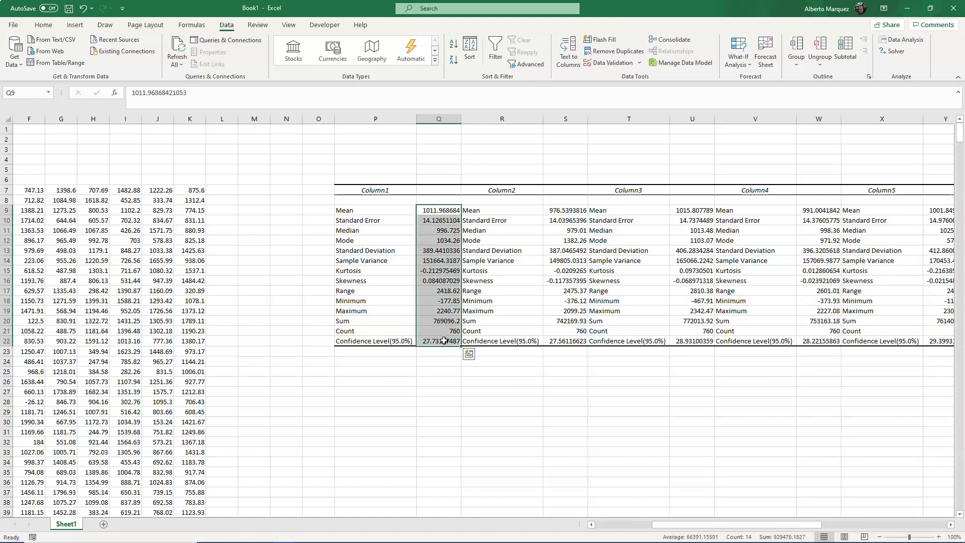
{"action": "left_click", "coordinate": [50, 23]}
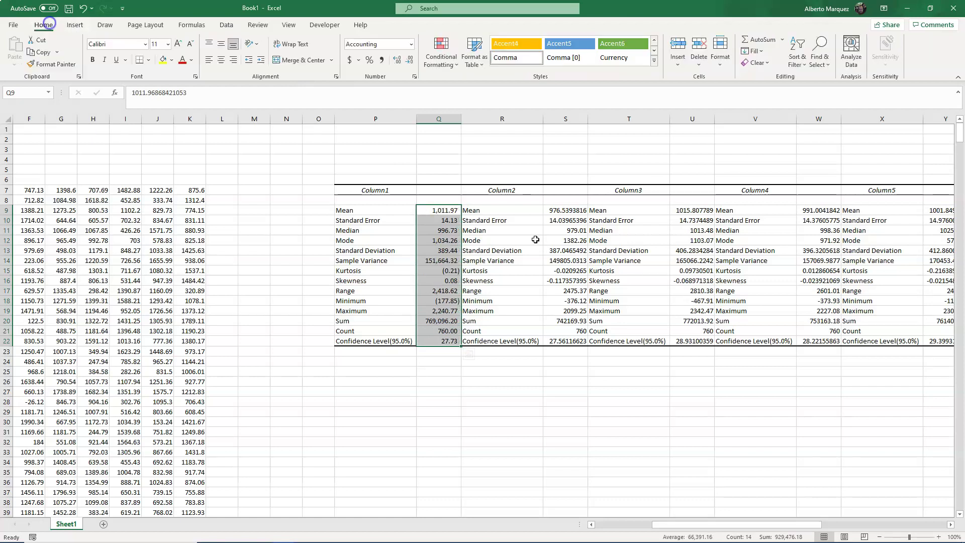
Step: Check the Column1 minimum and select the complete Column1 statistics block, P7:Q22
{"action": "left_click", "coordinate": [442, 302]}
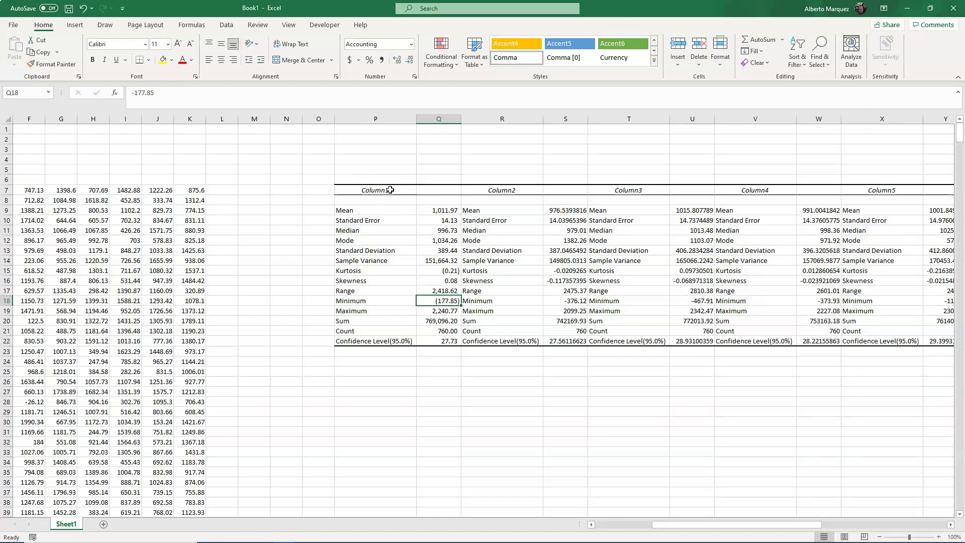
{"action": "left_click_drag", "start_coordinate": [390, 190], "coordinate": [430, 342]}
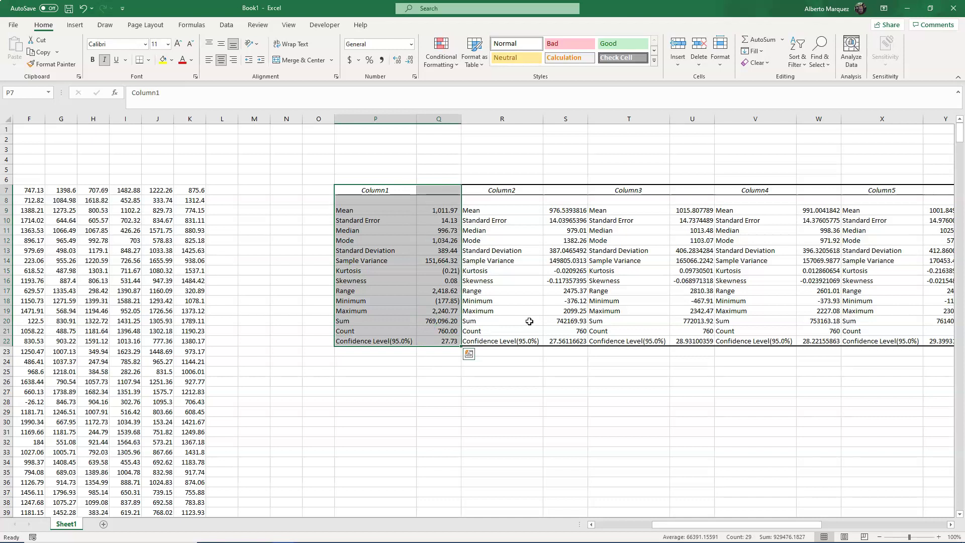